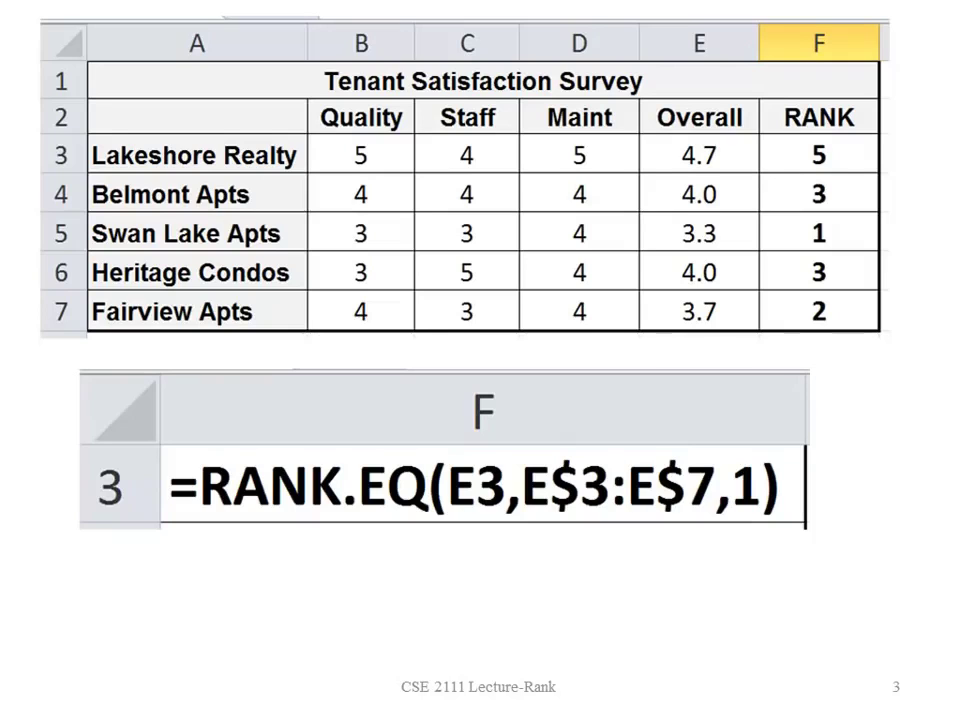
Step: Leave the PowerPoint slideshow and bring the Excel RANK.EQ sheet to the front
{"action": "key", "text": "alt+Tab"}
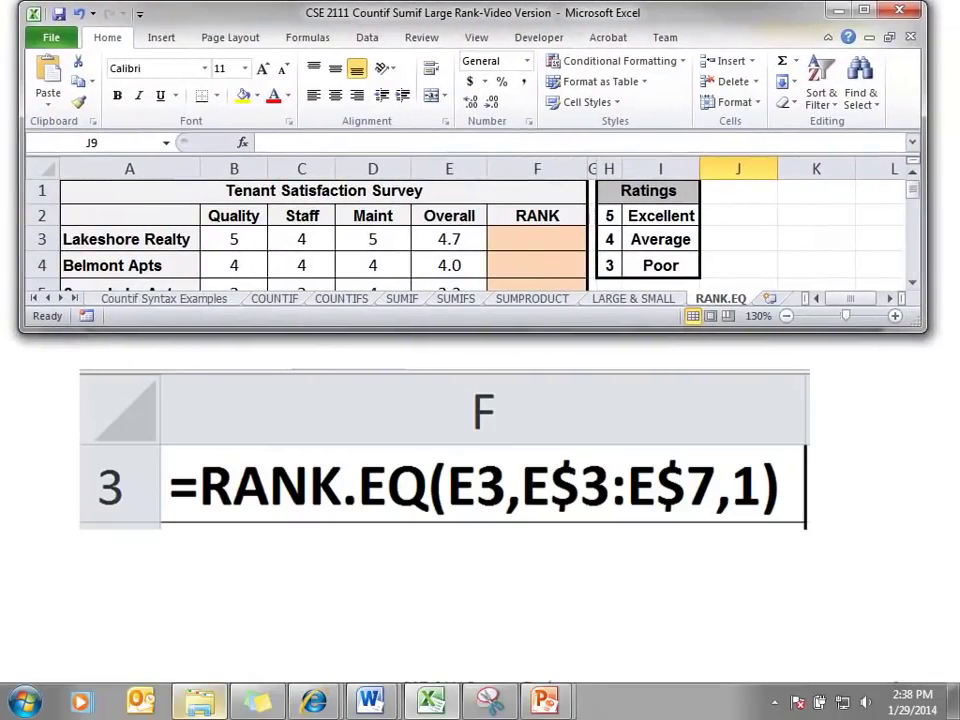
Step: Maximize Excel and start the F3 formula =RANK.EQ(E3,E3:E7 for Lakeshore Realty
{"action": "key", "text": "super+Up"}
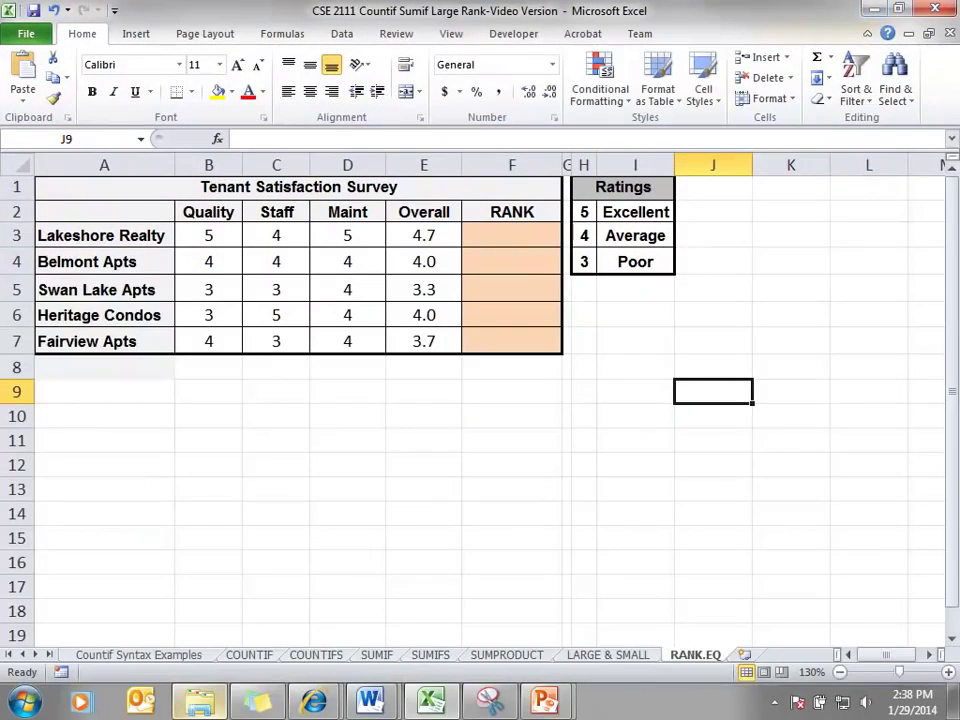
{"action": "left_click", "coordinate": [511, 235]}
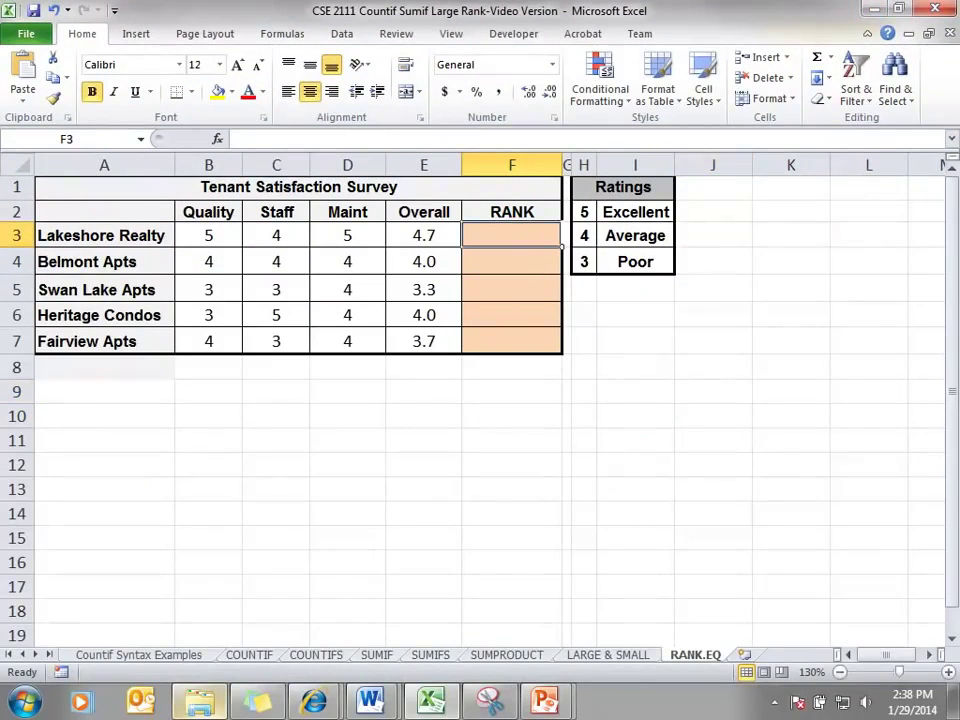
{"action": "type", "text": "=rank"}
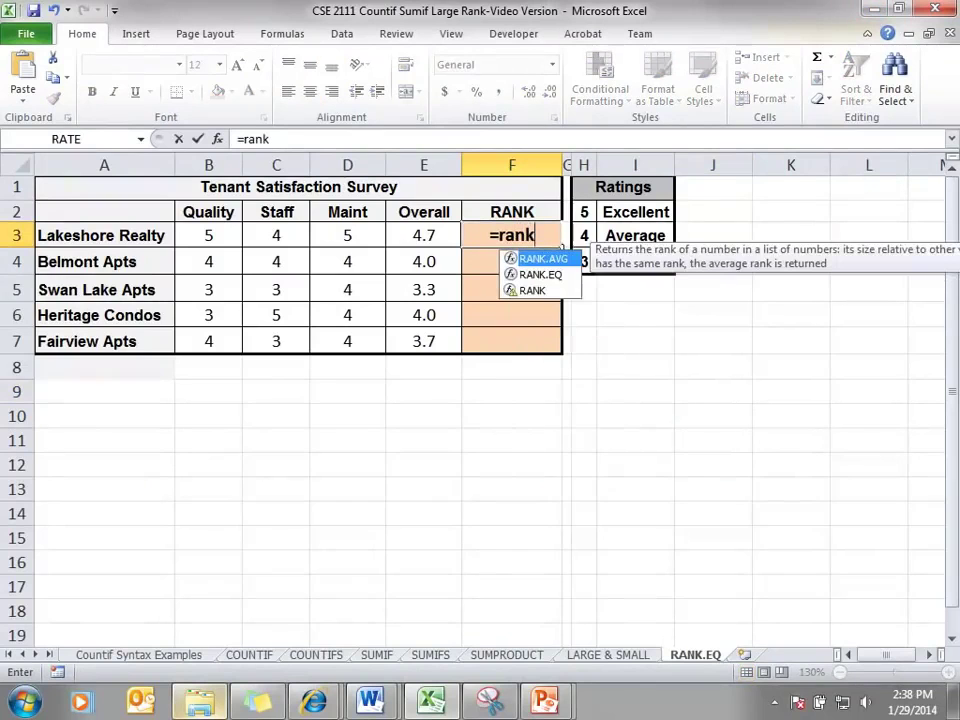
{"action": "type", "text": ".eq("}
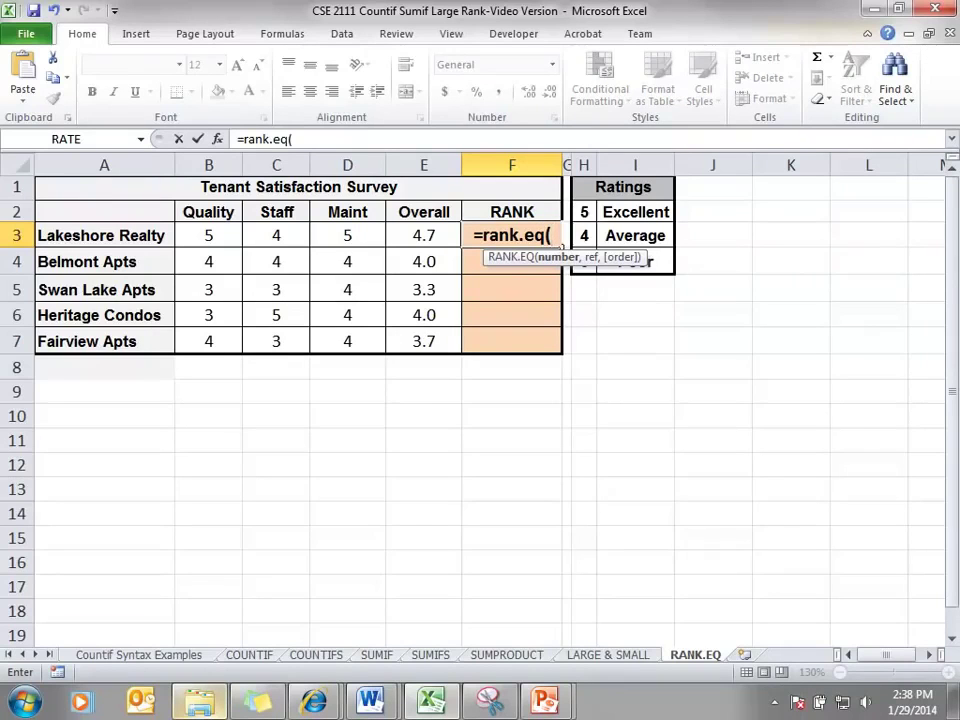
{"action": "left_click", "coordinate": [424, 235]}
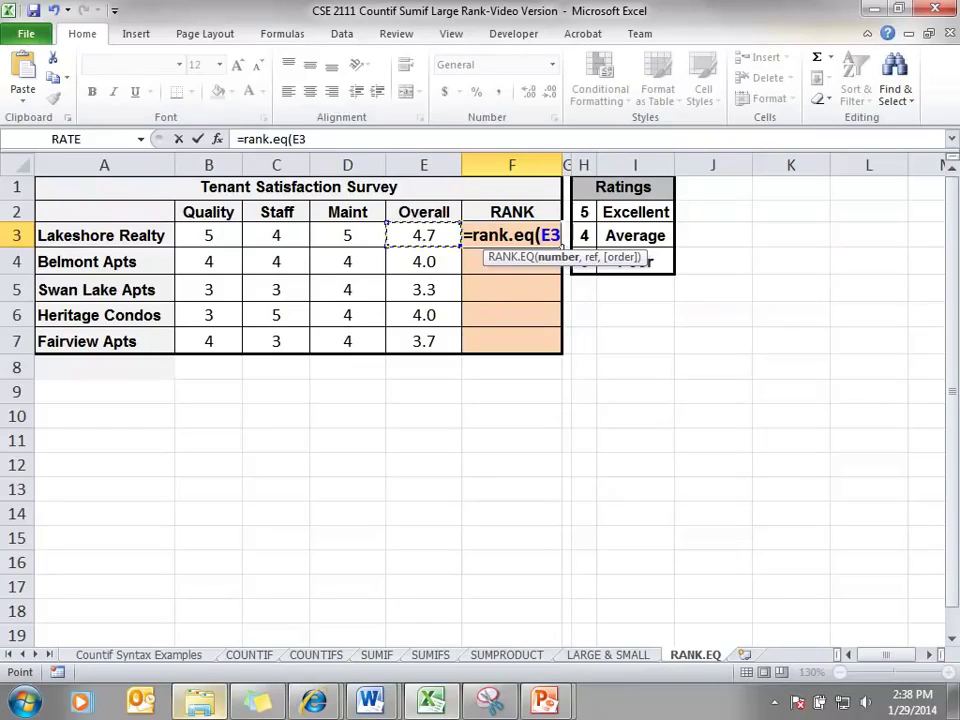
{"action": "type", "text": ","}
{"action": "left_click_drag", "start_coordinate": [424, 235], "coordinate": [424, 341]}
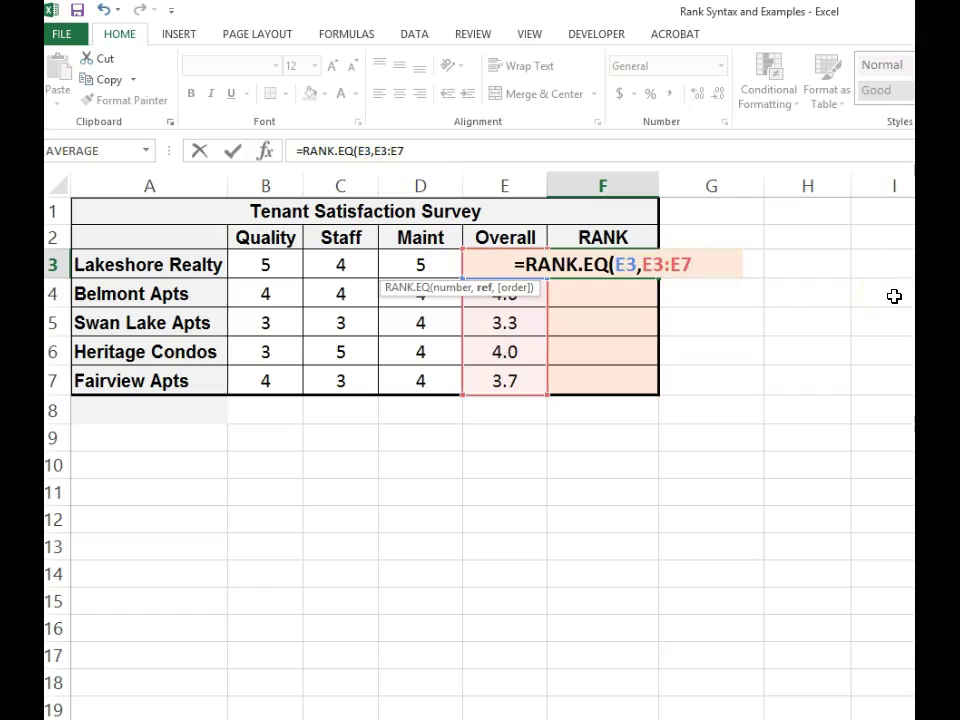
Step: Complete F3 as =RANK.EQ(E3,E$3:E$7,1) with the range anchored to rows 3-7
{"action": "type", "text": ",1"}
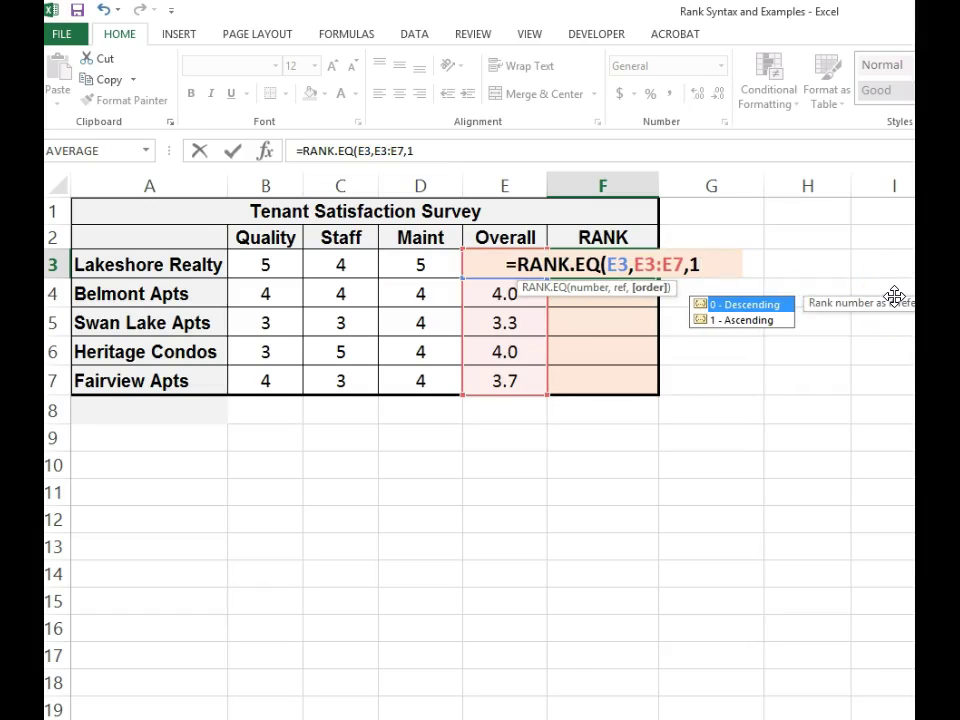
{"action": "type", "text": ")"}
{"action": "key", "text": "Return"}
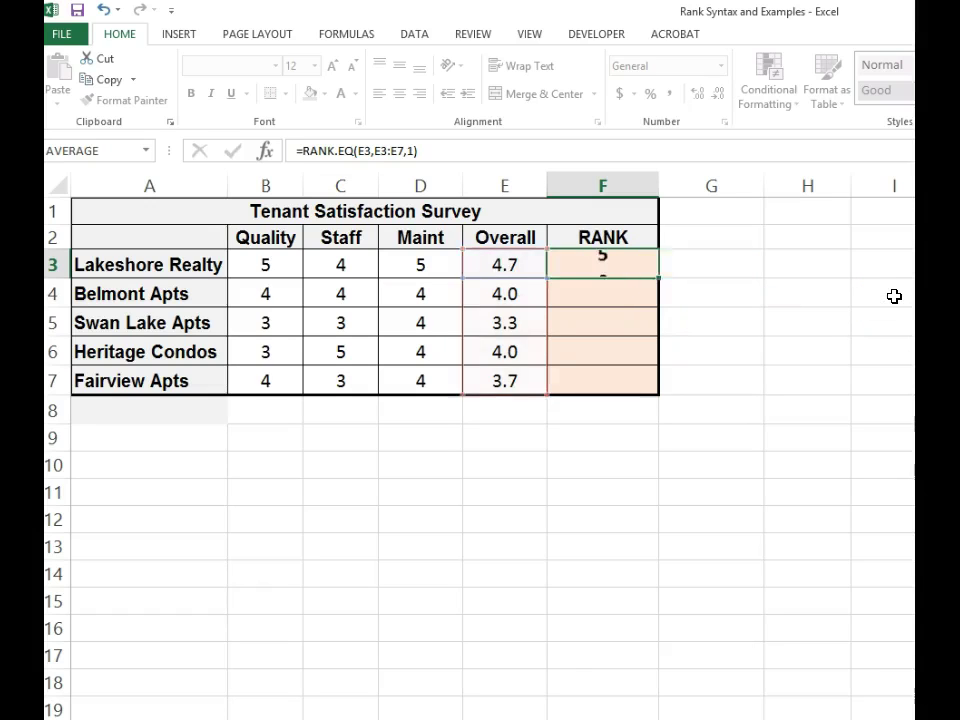
{"action": "left_click", "coordinate": [600, 265]}
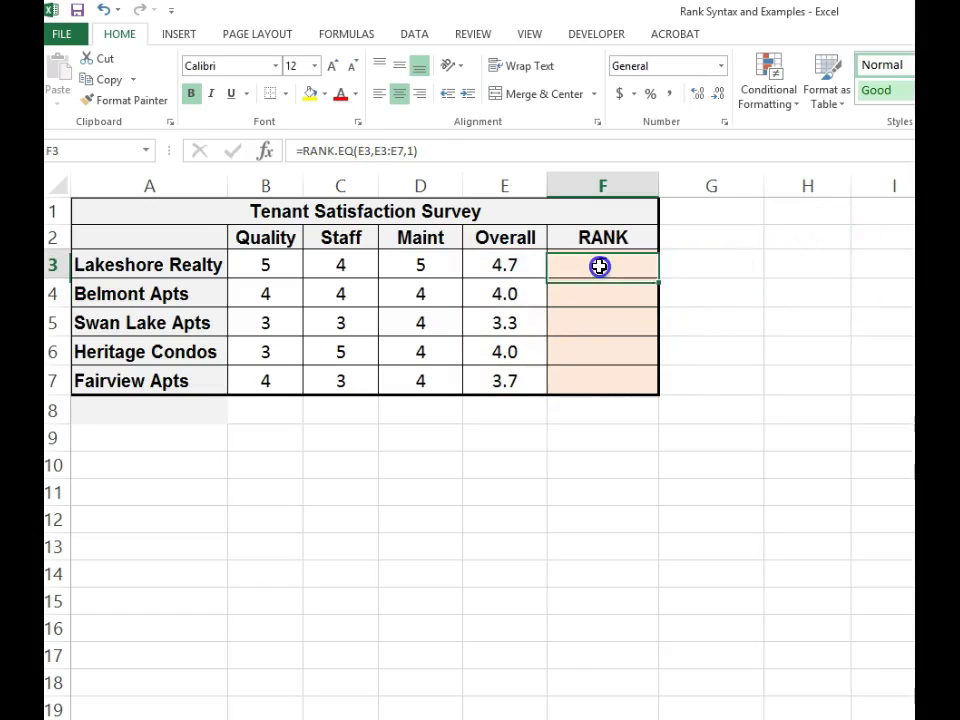
{"action": "left_click", "coordinate": [382, 151]}
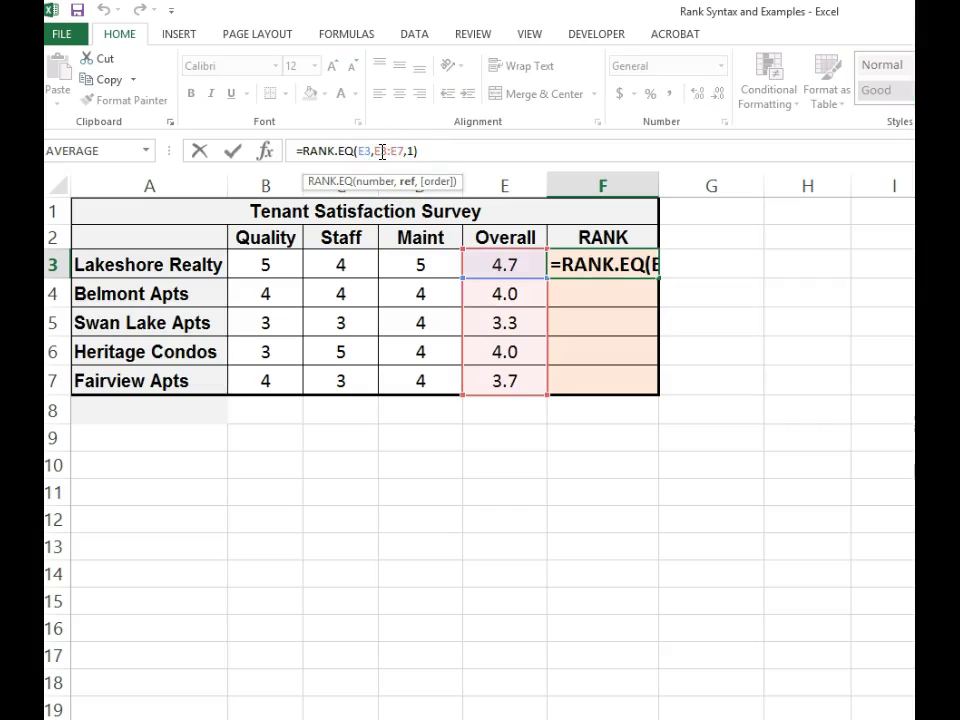
{"action": "type", "text": "$"}
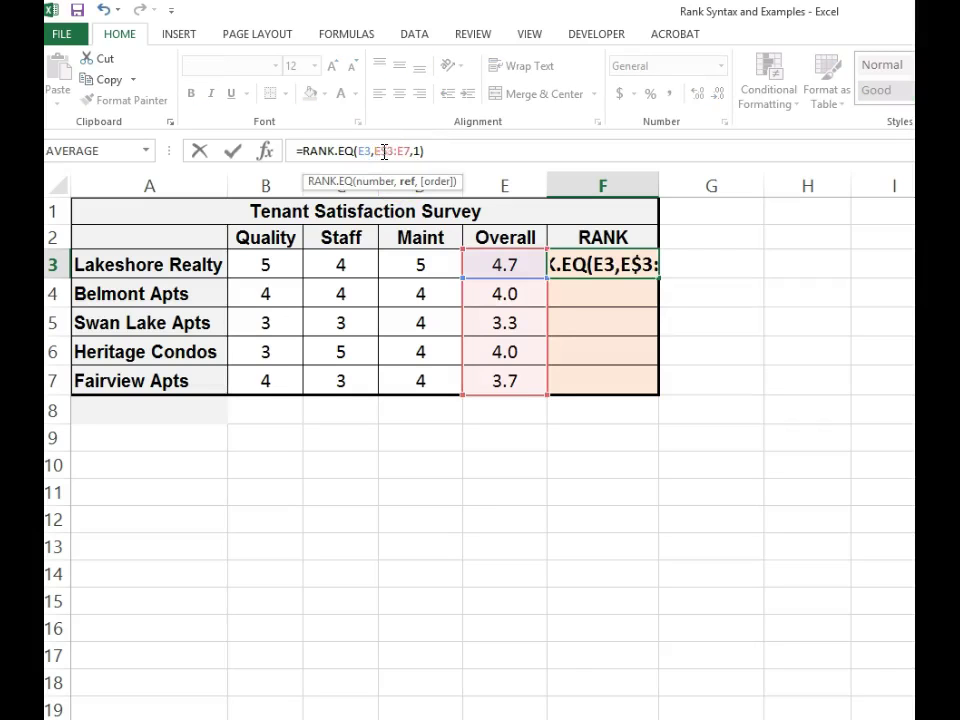
{"action": "left_click", "coordinate": [404, 151]}
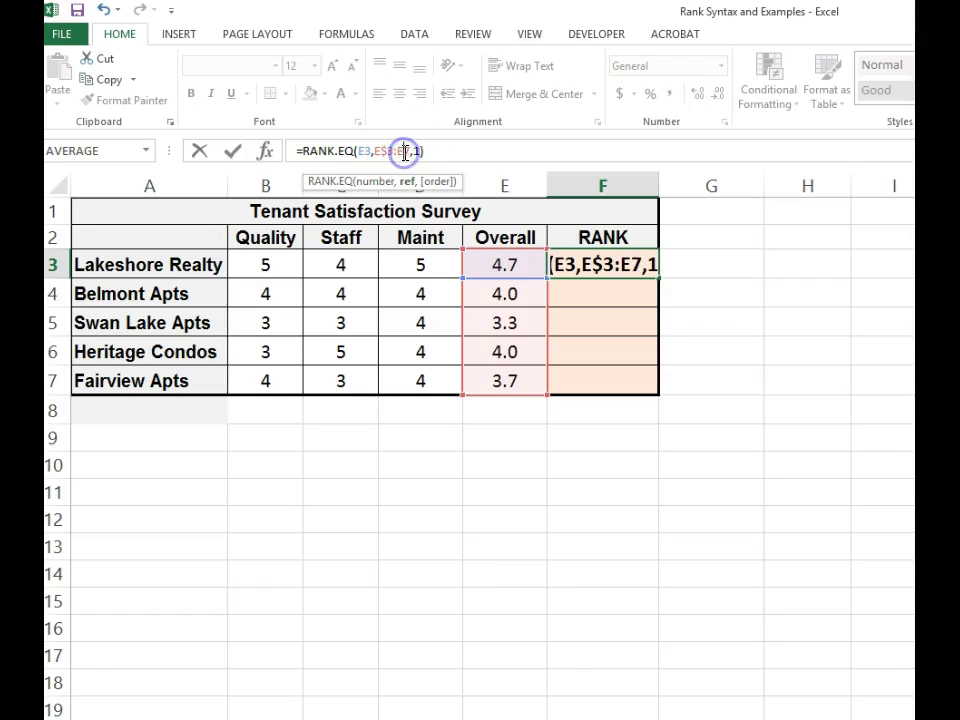
{"action": "type", "text": "$"}
{"action": "key", "text": "Return"}
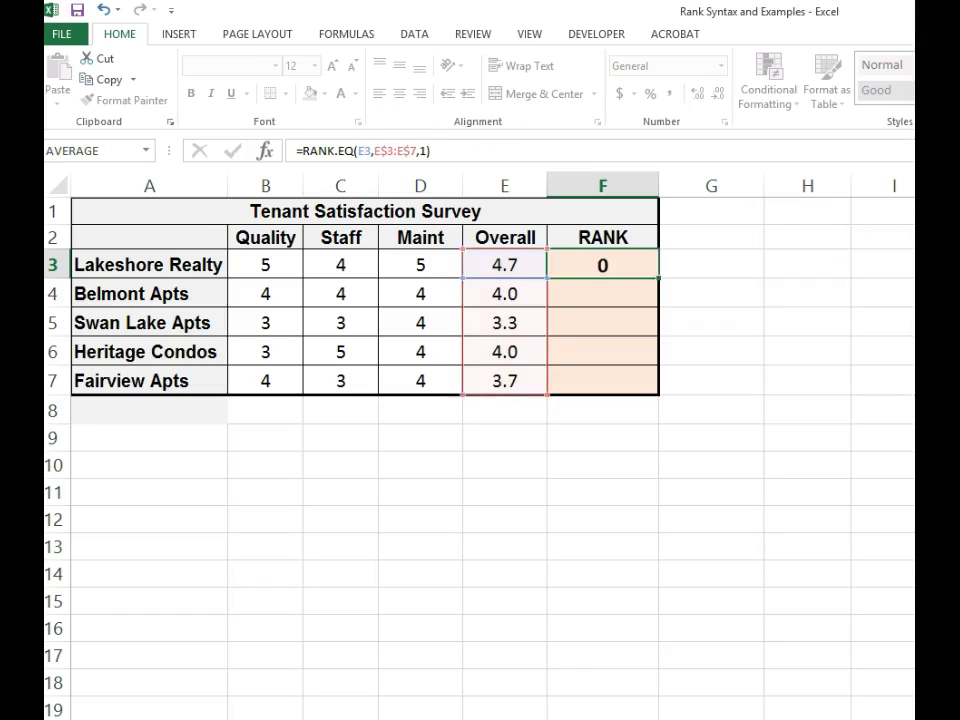
Step: Fill the F3 rank formula down to F7, giving ranks 5, 3, 1, 3, 2
{"action": "left_click", "coordinate": [634, 261]}
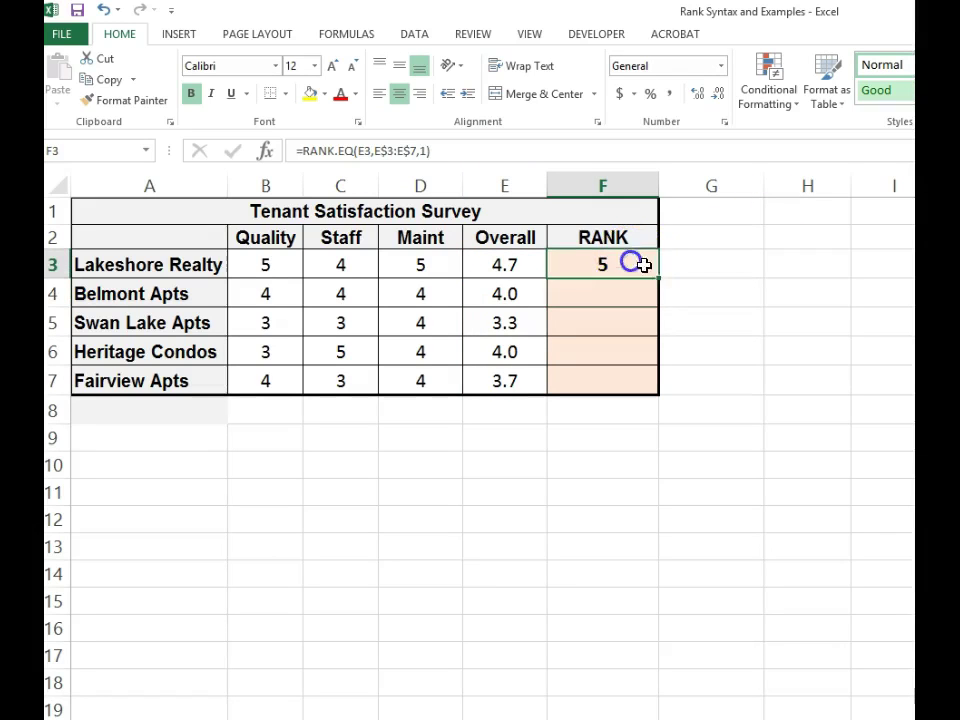
{"action": "left_click_drag", "start_coordinate": [660, 275], "coordinate": [643, 385]}
{"action": "left_click", "coordinate": [686, 409]}
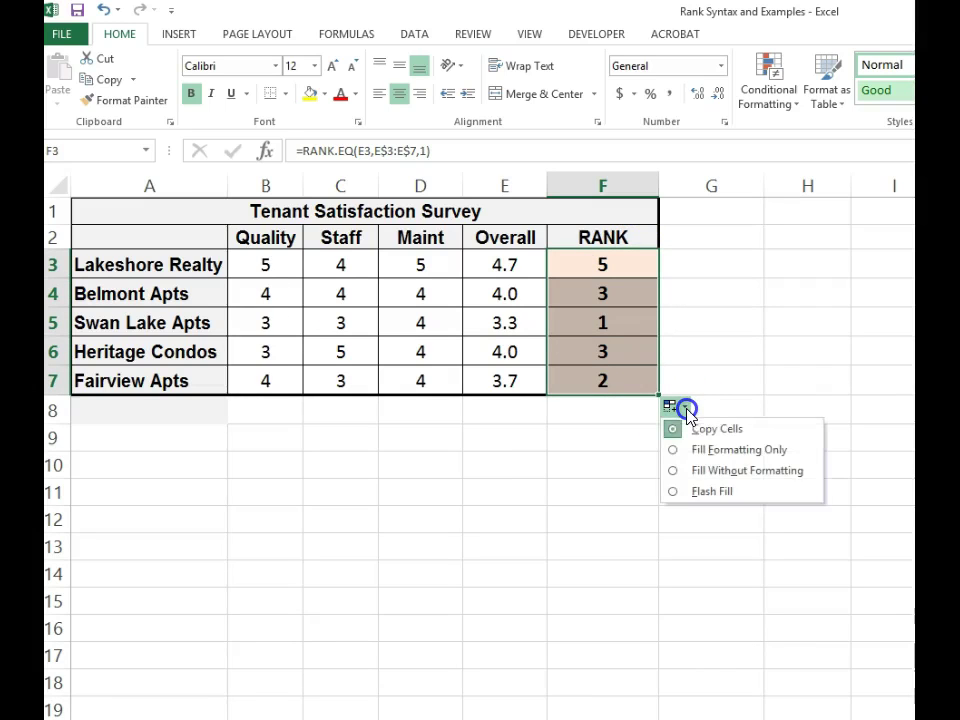
Step: Review the rank formulas in F4 and F6 and the Fairview and Swan Lake Apts Overall formulas
{"action": "left_click", "coordinate": [694, 477]}
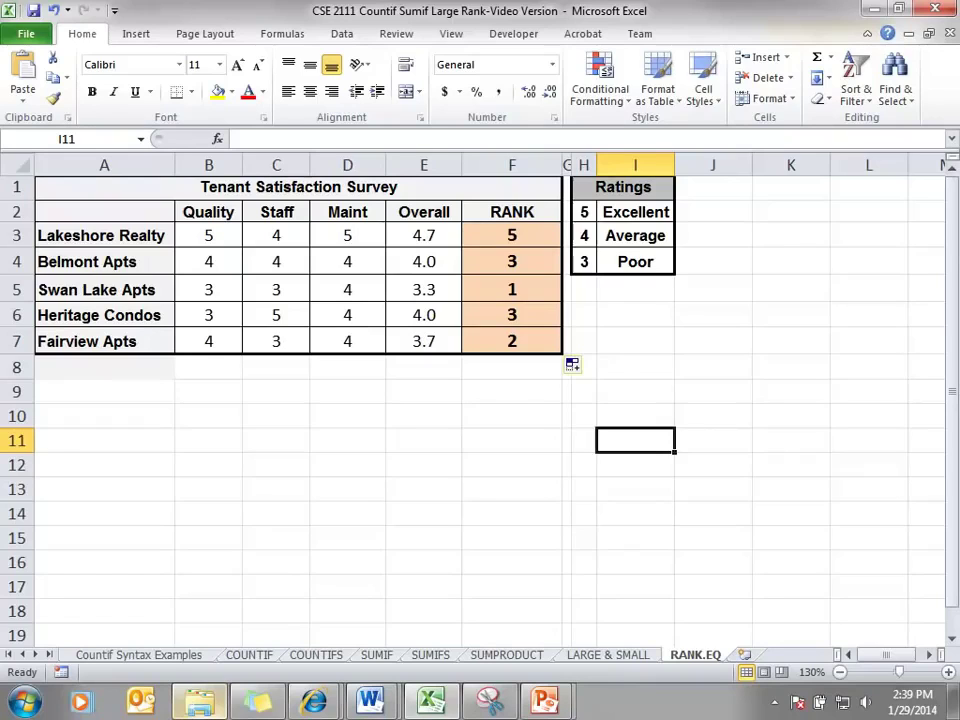
{"action": "left_click", "coordinate": [512, 261]}
{"action": "left_click", "coordinate": [512, 315]}
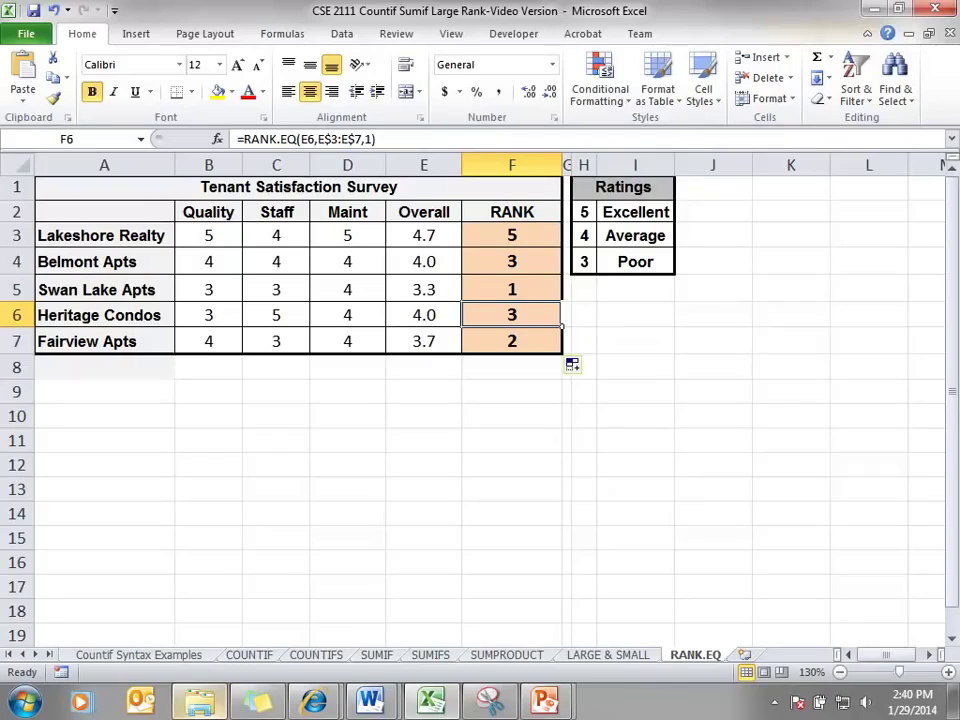
{"action": "left_click", "coordinate": [423, 341]}
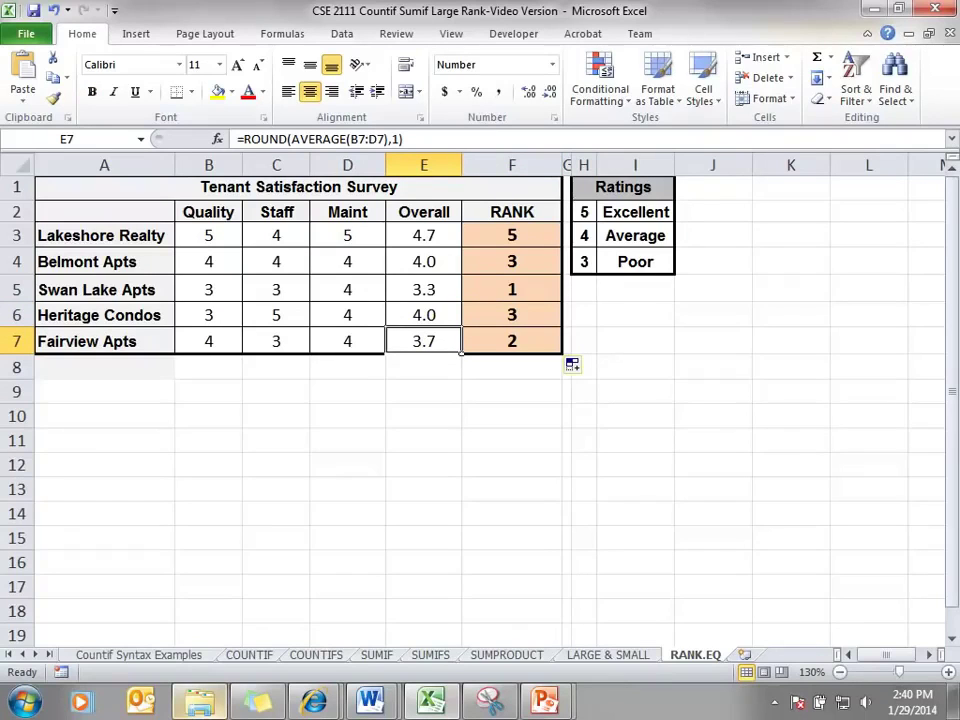
{"action": "left_click", "coordinate": [423, 289]}
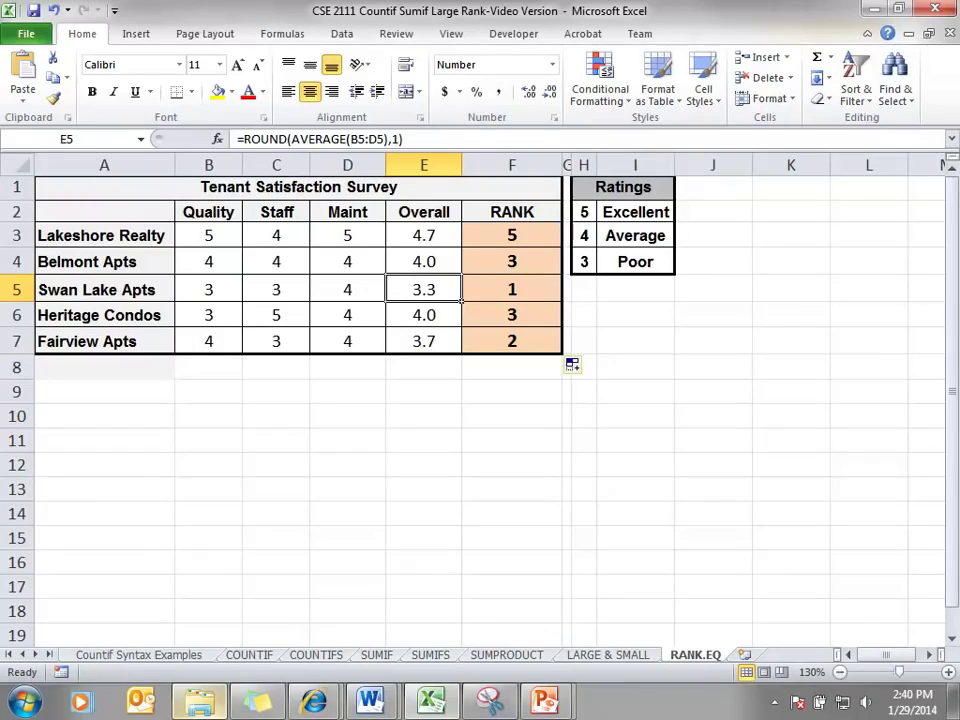
{"action": "left_click", "coordinate": [555, 240]}
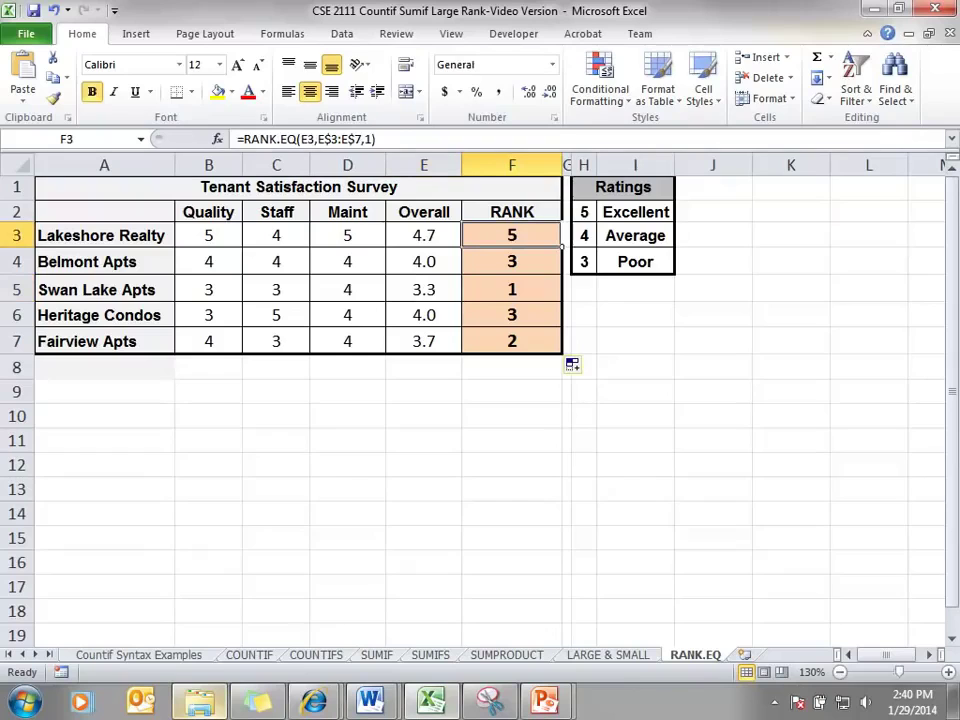
Step: Change the F3 order argument from 1 to 0 for descending ranking
{"action": "left_click", "coordinate": [372, 139]}
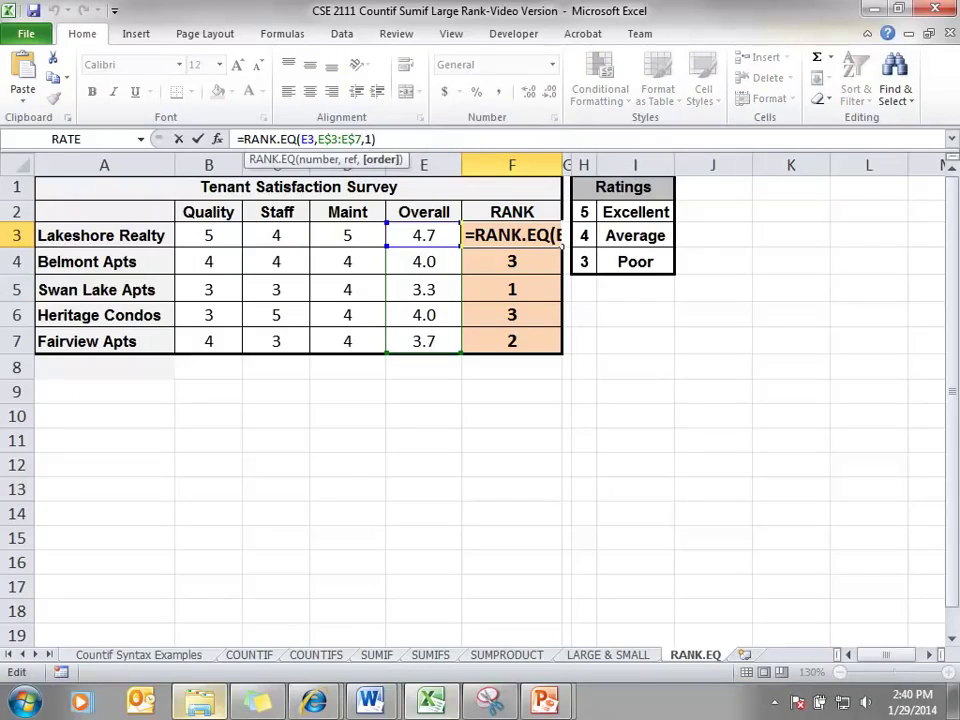
{"action": "key", "text": "BackSpace"}
{"action": "type", "text": "0"}
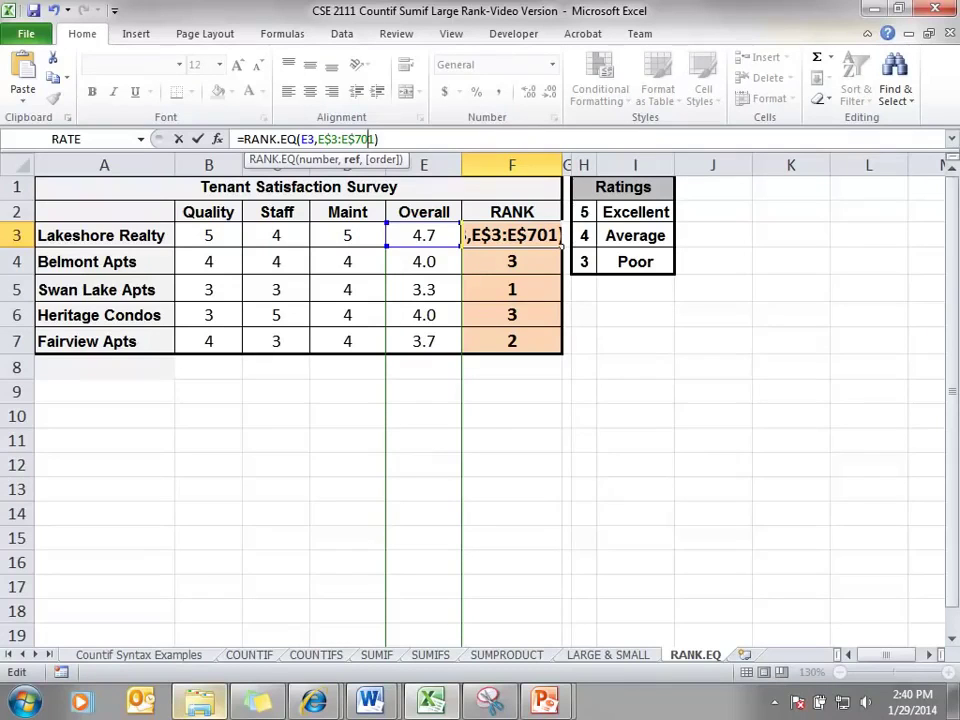
{"action": "key", "text": "Delete"}
{"action": "key", "text": "Return"}
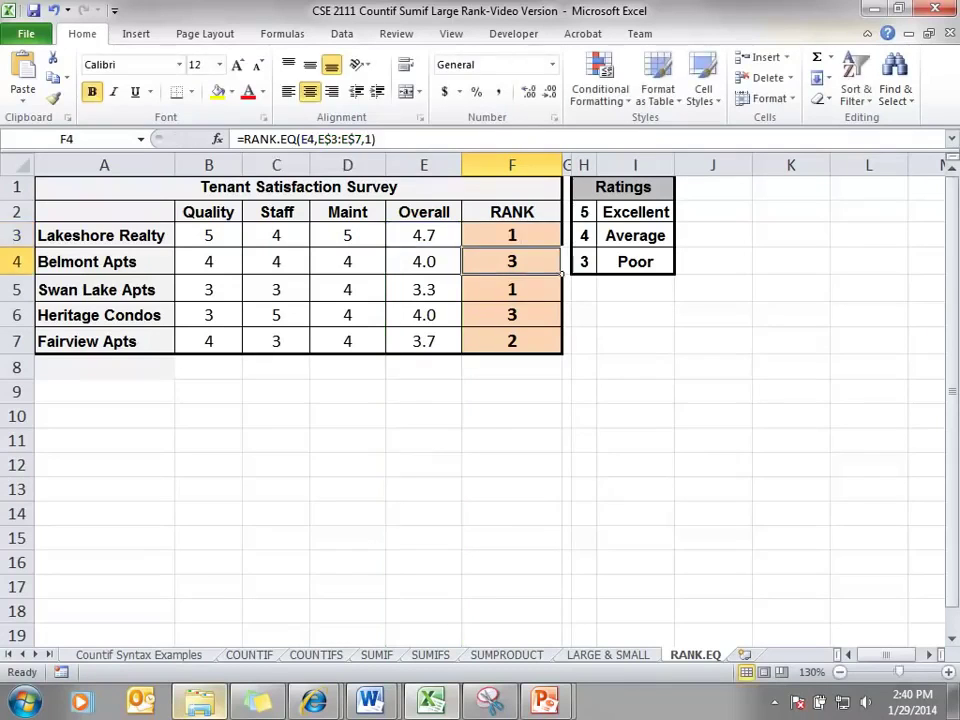
{"action": "left_click", "coordinate": [512, 235]}
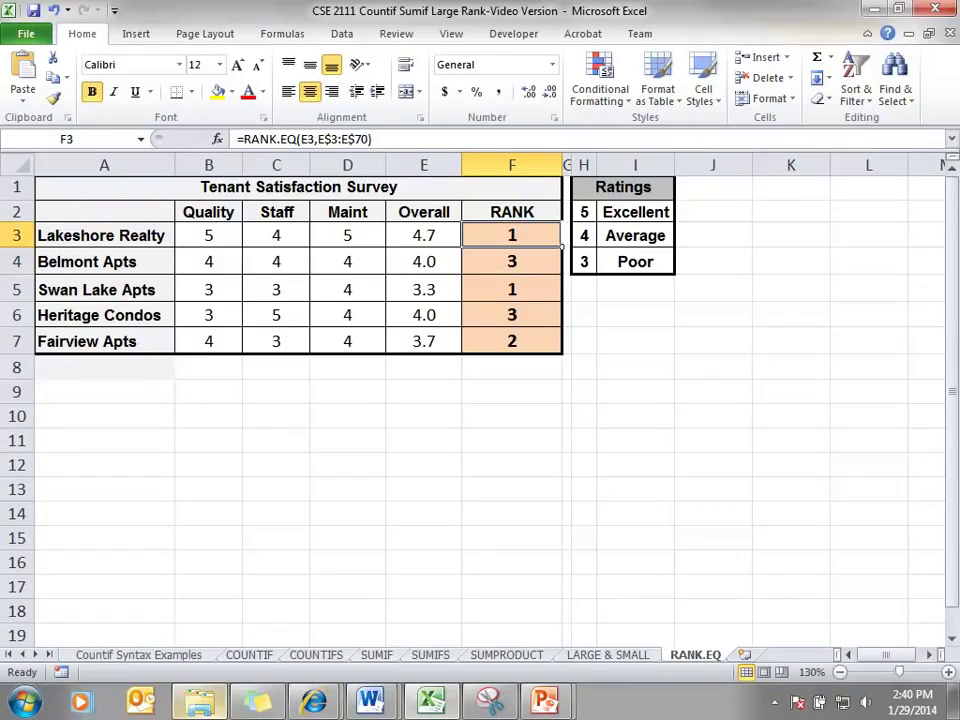
{"action": "left_click", "coordinate": [361, 139]}
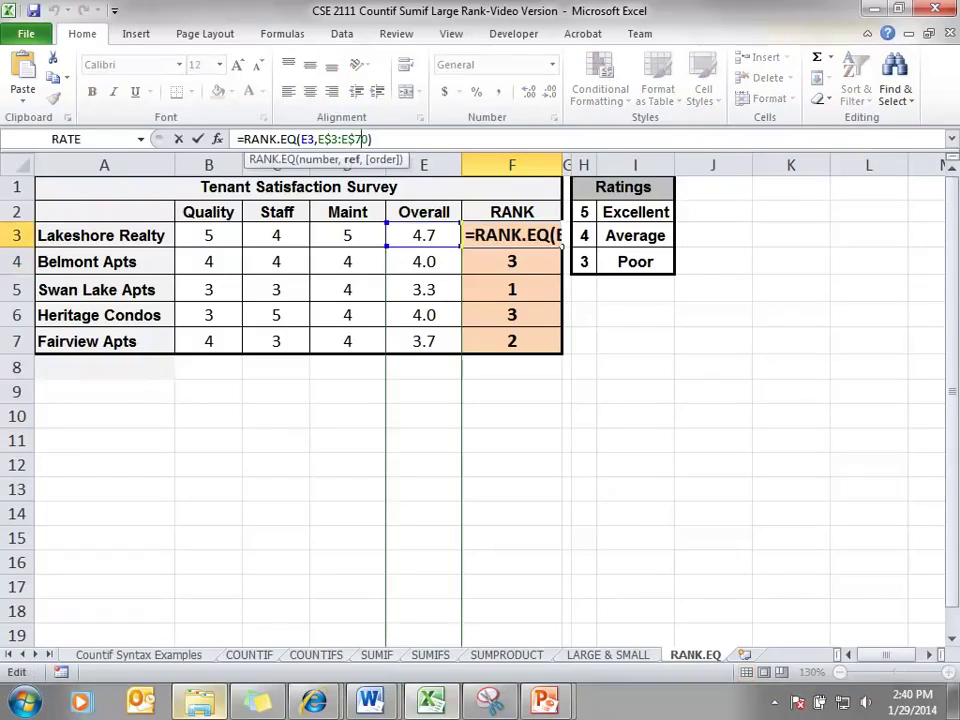
{"action": "type", "text": ",0"}
{"action": "key", "text": "Return"}
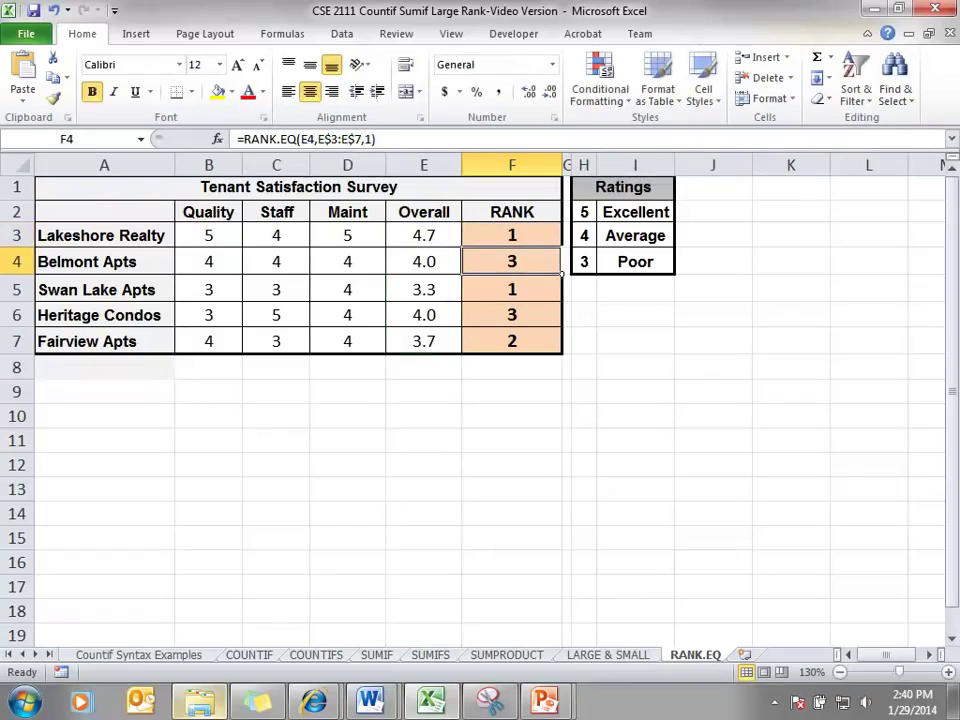
Step: Copy the descending F3 formula down to F7, giving ranks 1, 2, 5, 2, 4
{"action": "left_click", "coordinate": [512, 235]}
{"action": "double_click", "coordinate": [564, 246]}
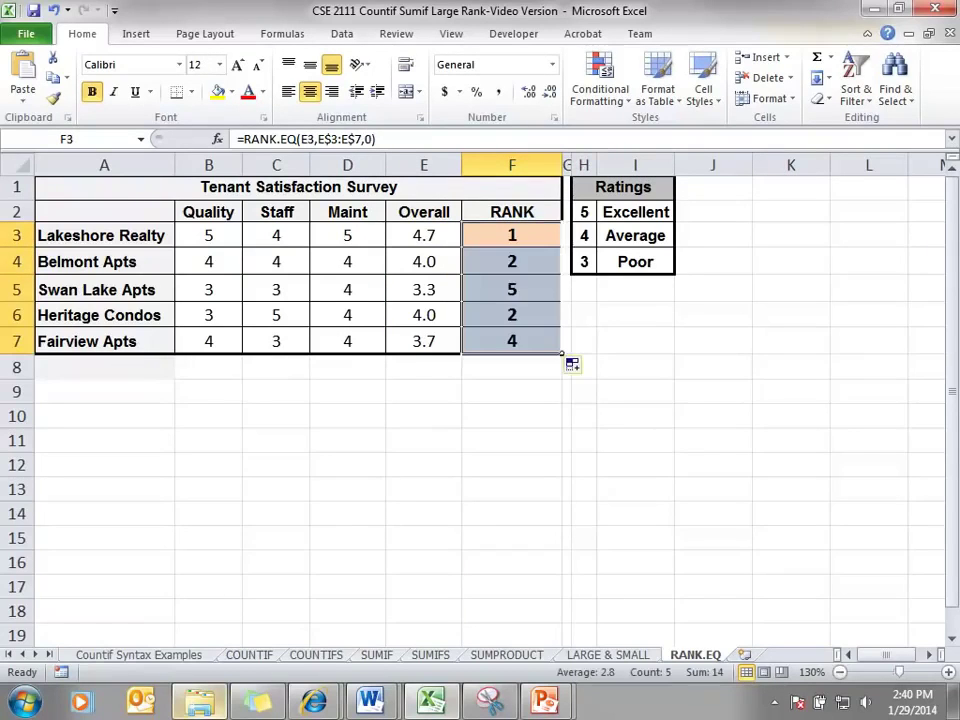
{"action": "left_click", "coordinate": [512, 416]}
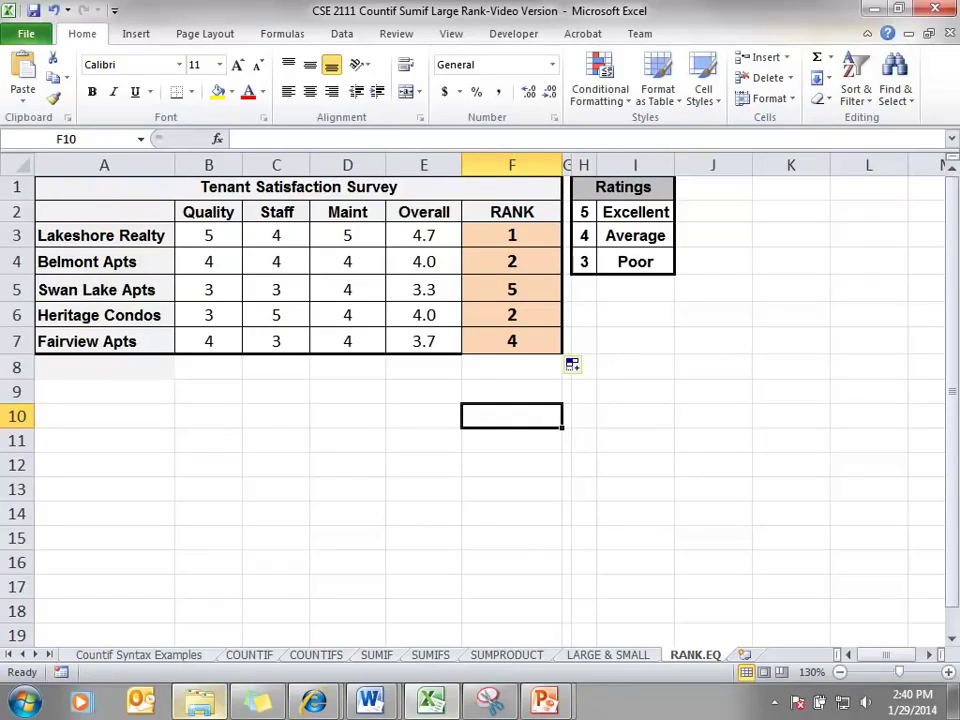
Step: Remove the ',0' order argument so F3 reads =RANK.EQ(E3,E$3:E$7)
{"action": "left_click", "coordinate": [511, 235]}
{"action": "left_click", "coordinate": [357, 139]}
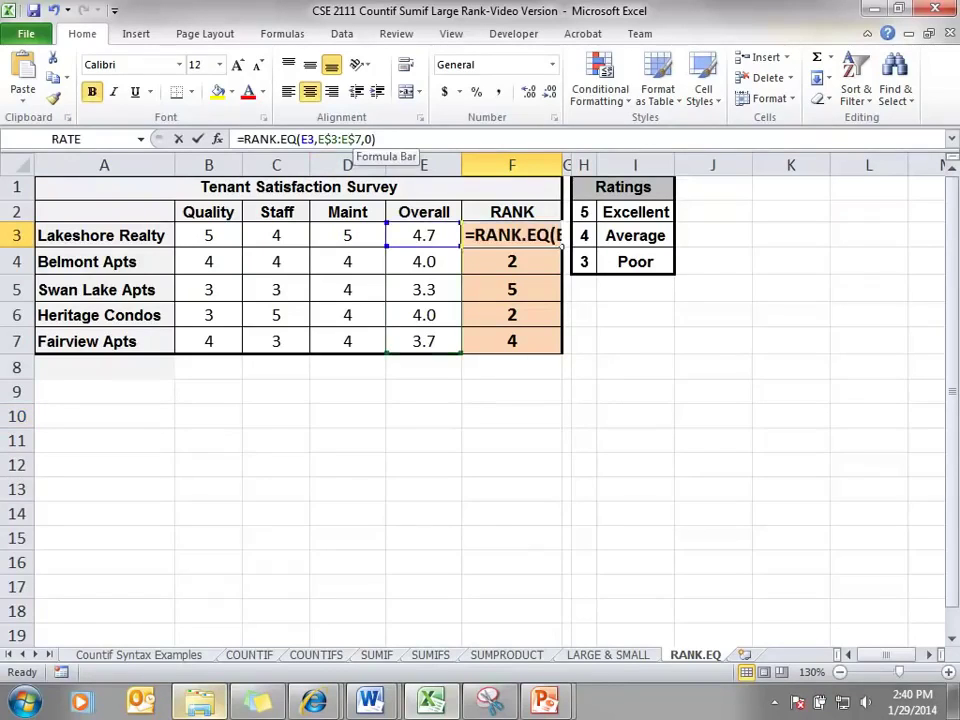
{"action": "key", "text": "BackSpace"}
{"action": "key", "text": "BackSpace"}
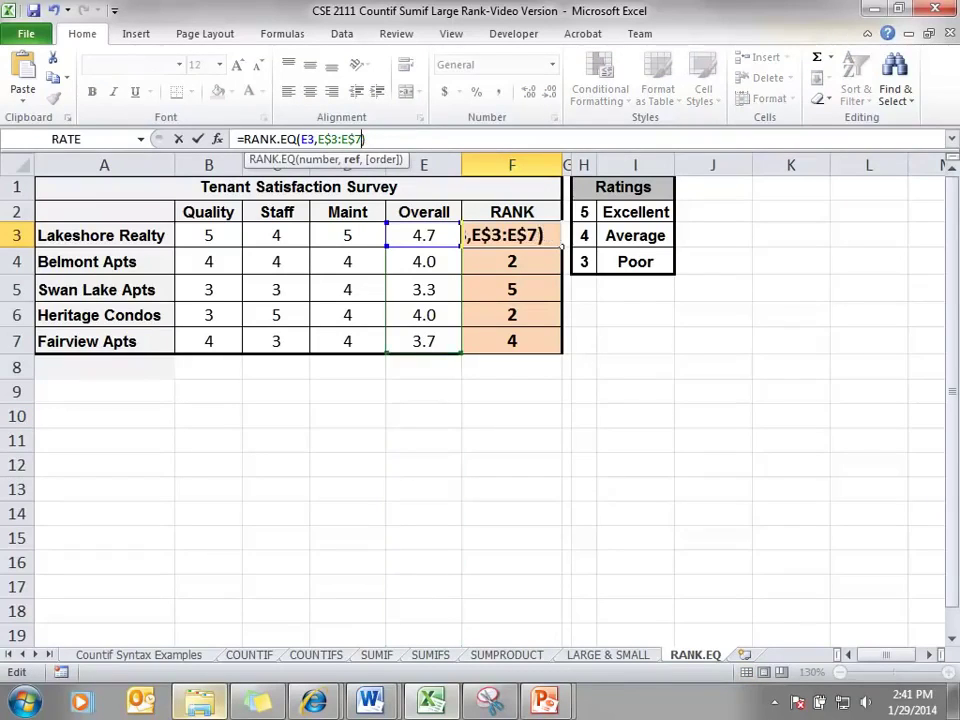
{"action": "key", "text": "Return"}
Step: Fill the shortened formula down to F7, still ranking 1, 2, 5, 2, 4
{"action": "left_click", "coordinate": [511, 235]}
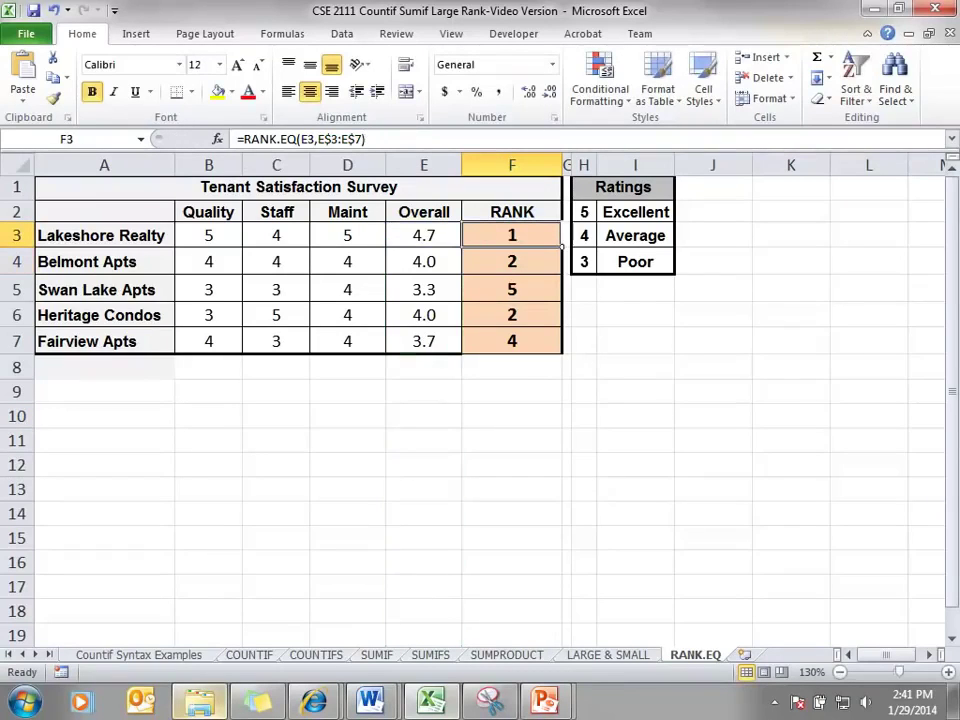
{"action": "left_click_drag", "start_coordinate": [562, 247], "coordinate": [563, 356]}
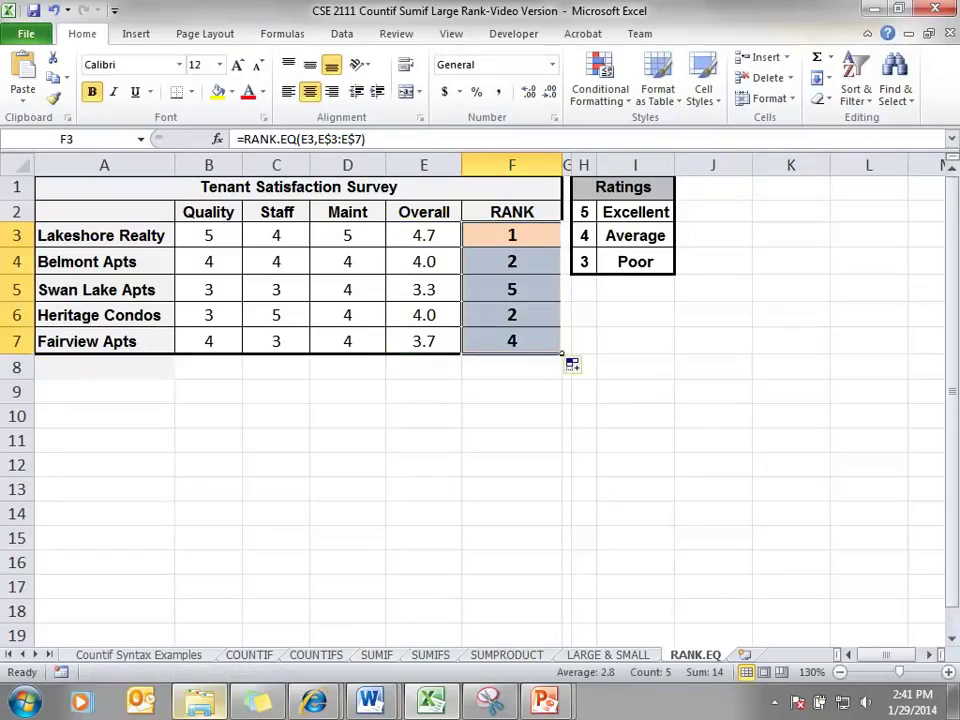
{"action": "left_click", "coordinate": [635, 416]}
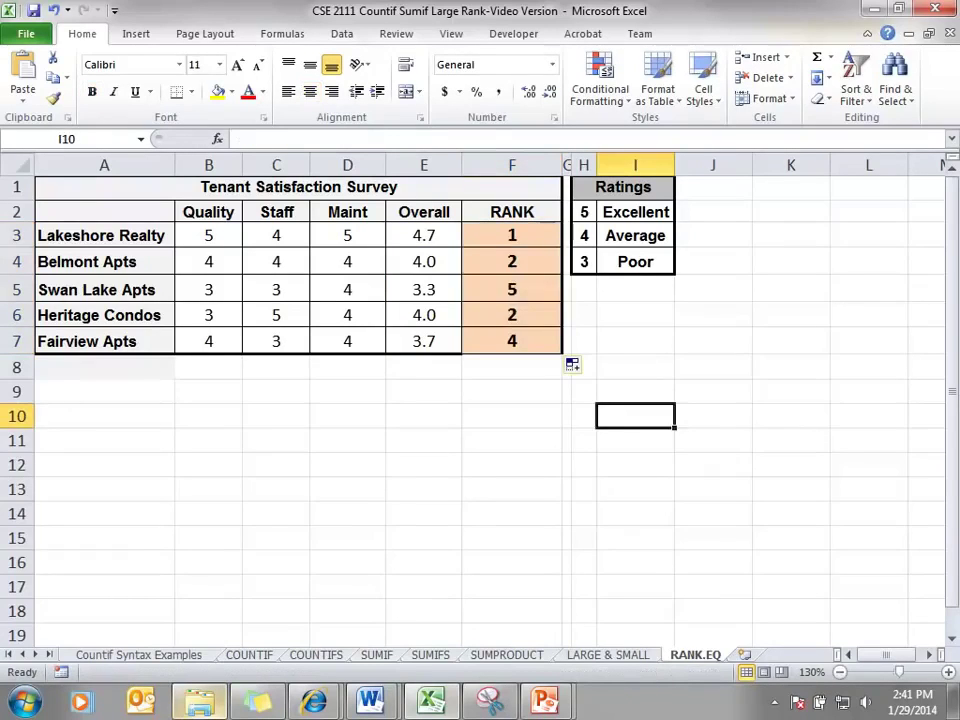
{"action": "left_click", "coordinate": [512, 235]}
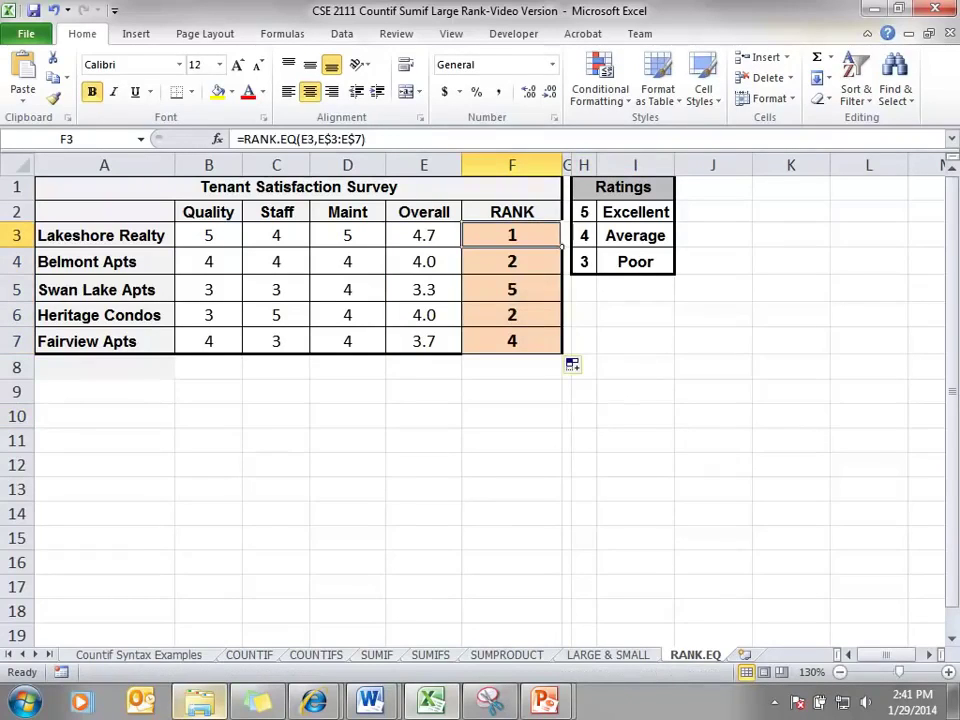